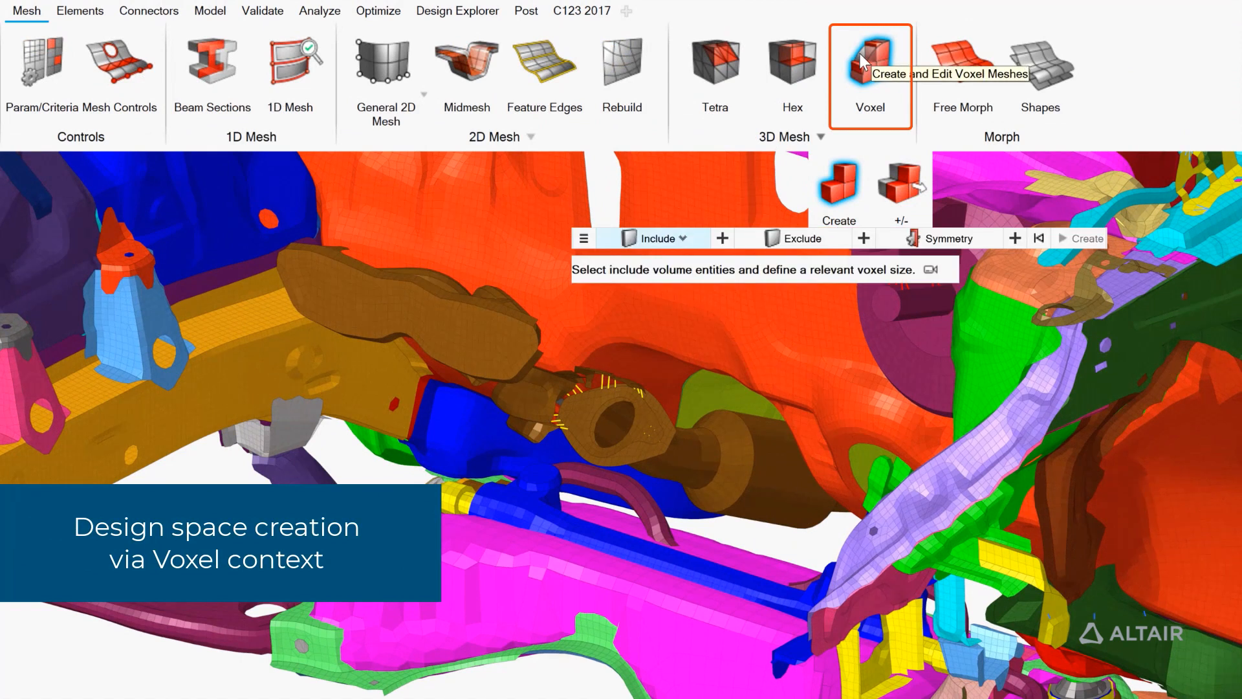
Set the voxel size to 5 in the guide bar options
{"action": "left_click", "coordinate": [583, 238]}
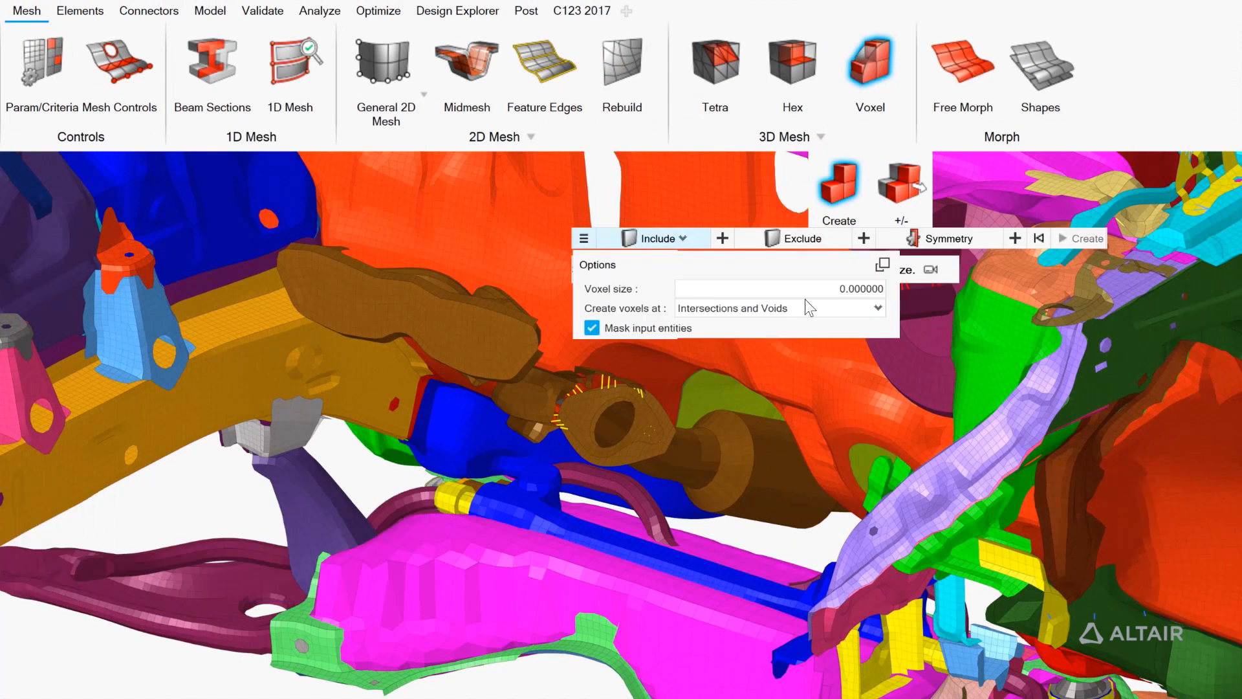
{"action": "double_click", "coordinate": [817, 289]}
{"action": "type", "text": "5"}
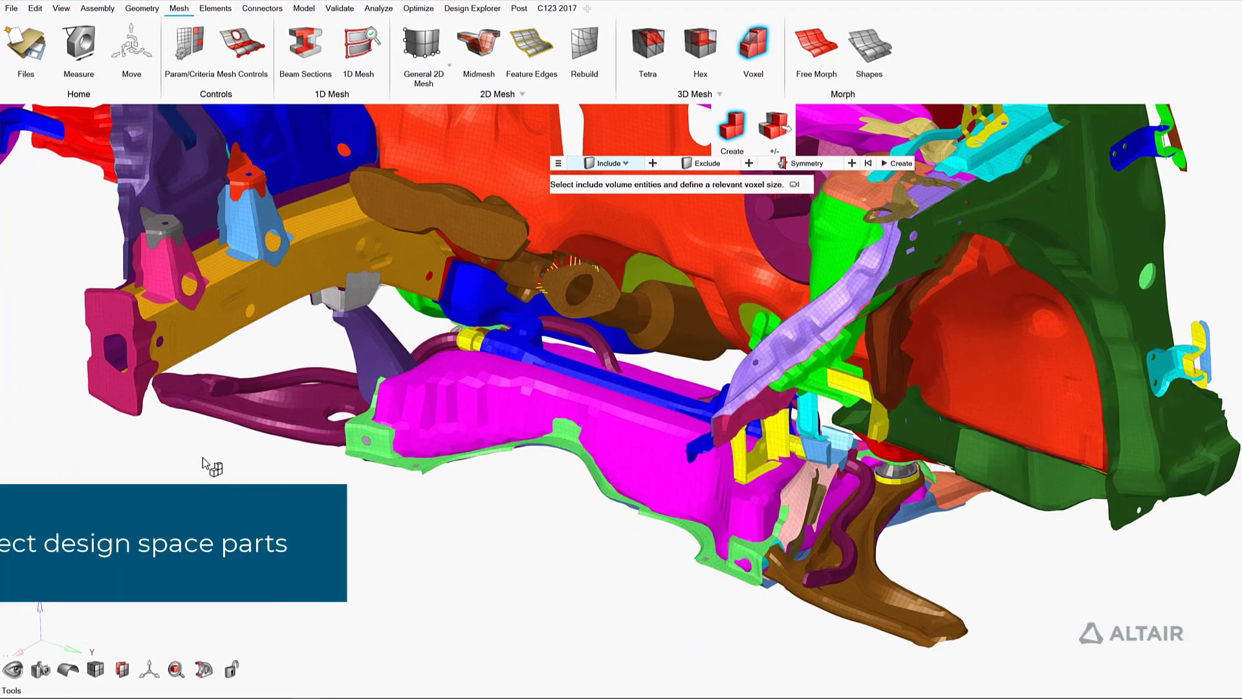
Window-select the 29 design-space parts as Include volumes for the voxel context
{"action": "left_click_drag", "start_coordinate": [202, 457], "coordinate": [485, 363]}
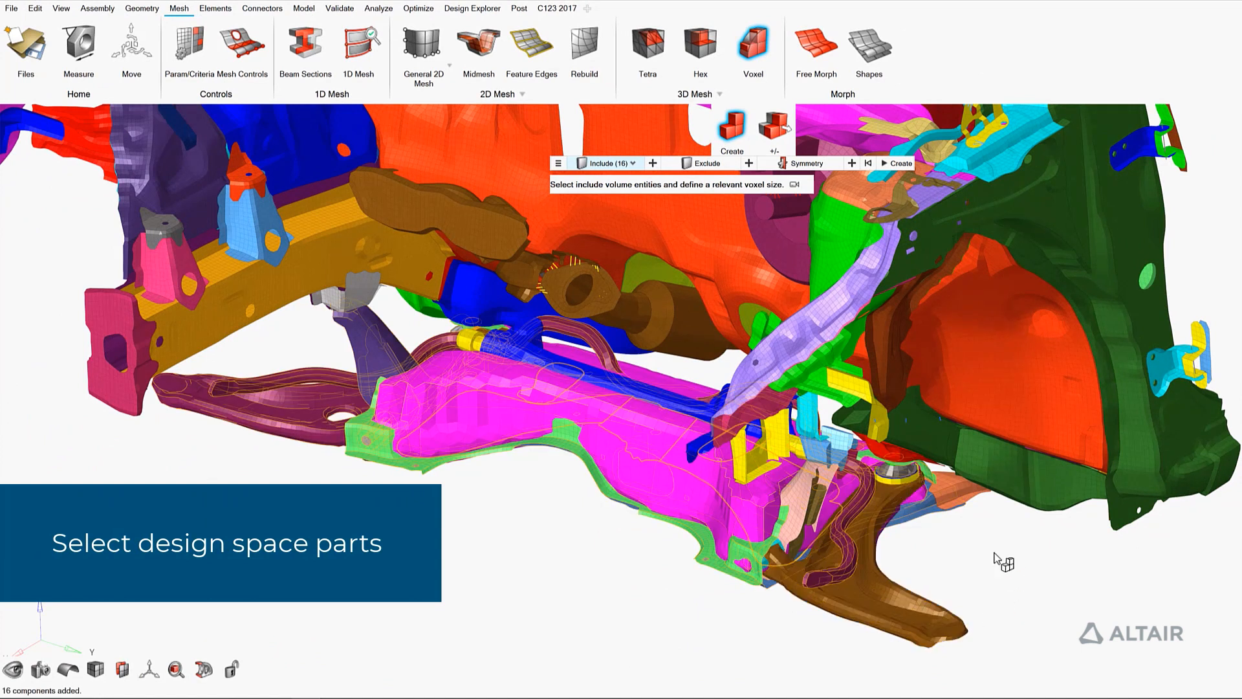
{"action": "left_click_drag", "start_coordinate": [999, 529], "coordinate": [693, 623]}
{"action": "left_click_drag", "start_coordinate": [972, 505], "coordinate": [901, 522]}
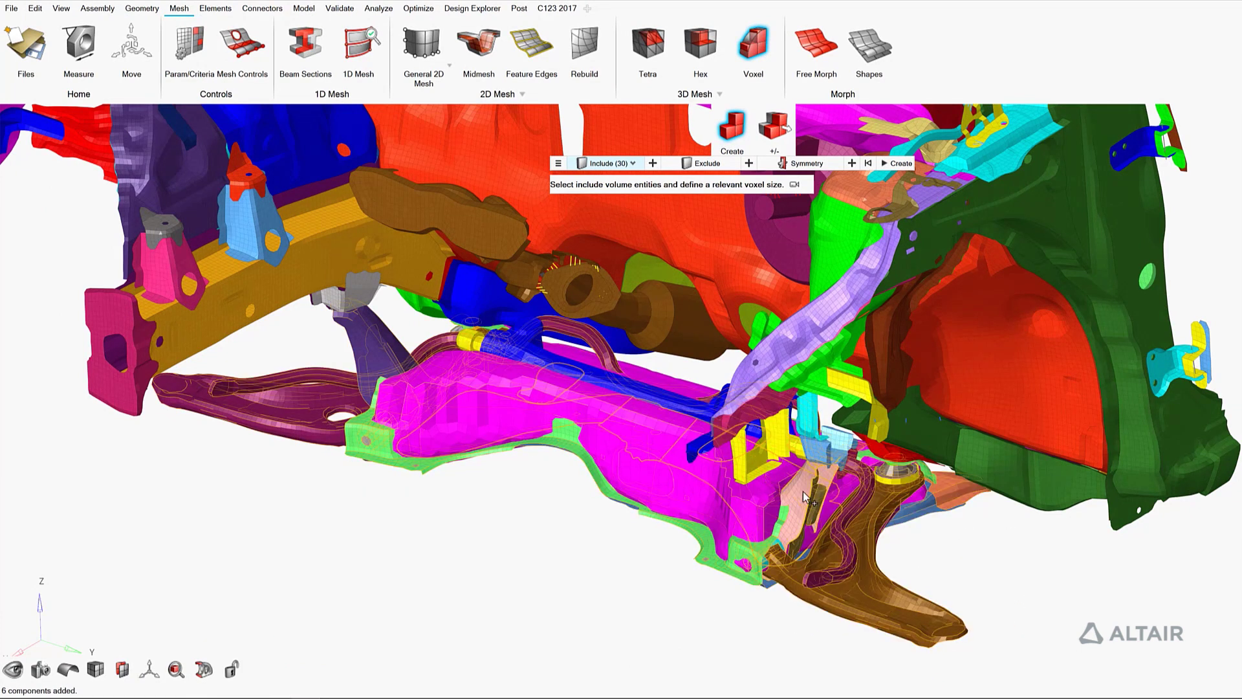
Pick the blue beam and dark-red tube as Exclude volumes in the voxel context
{"action": "left_click", "coordinate": [749, 165]}
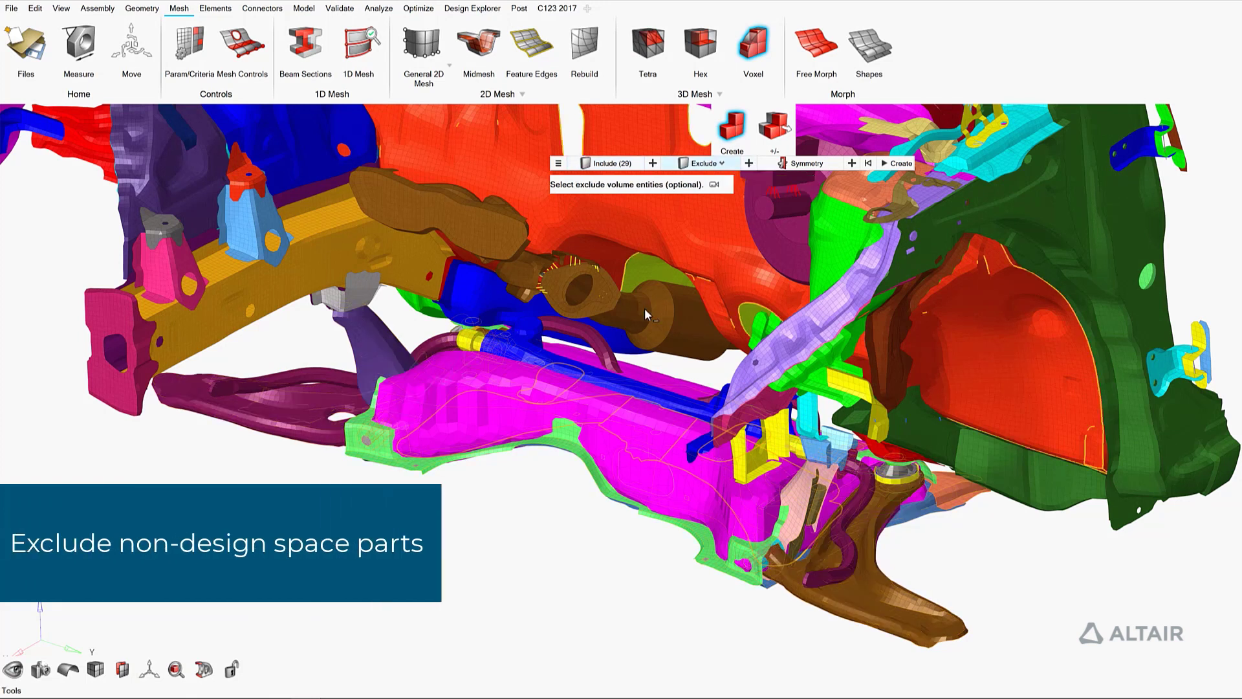
{"action": "left_click", "coordinate": [601, 382]}
{"action": "left_click", "coordinate": [582, 339]}
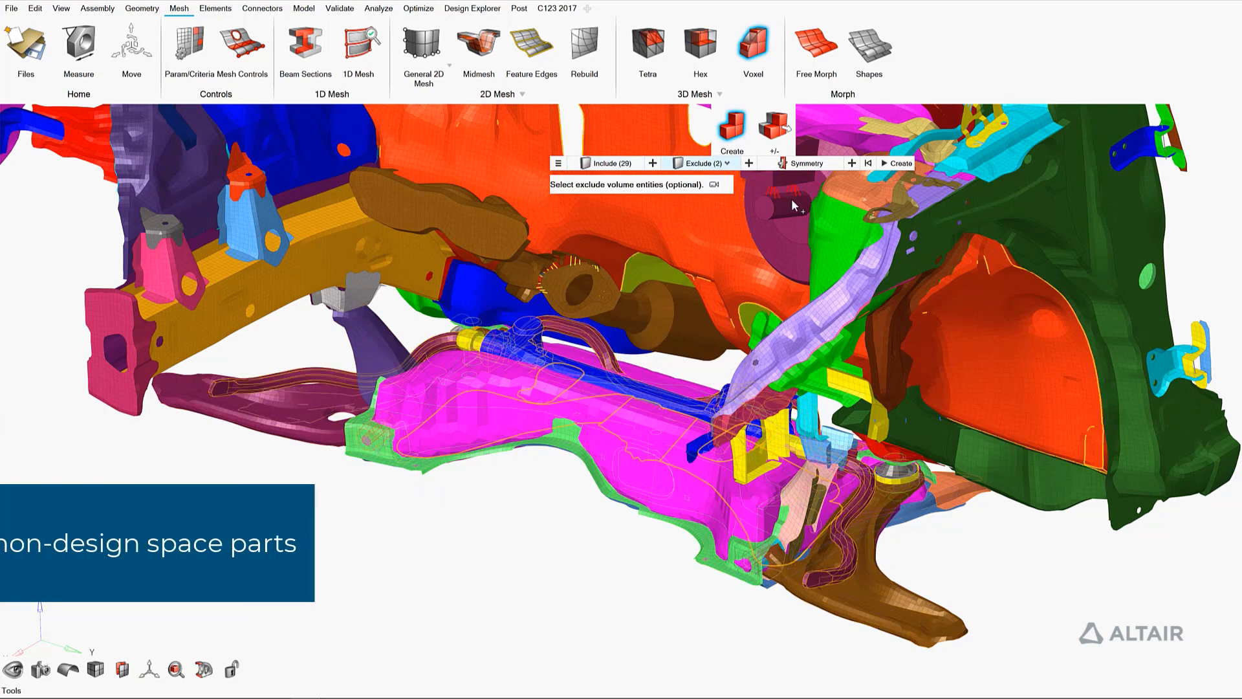